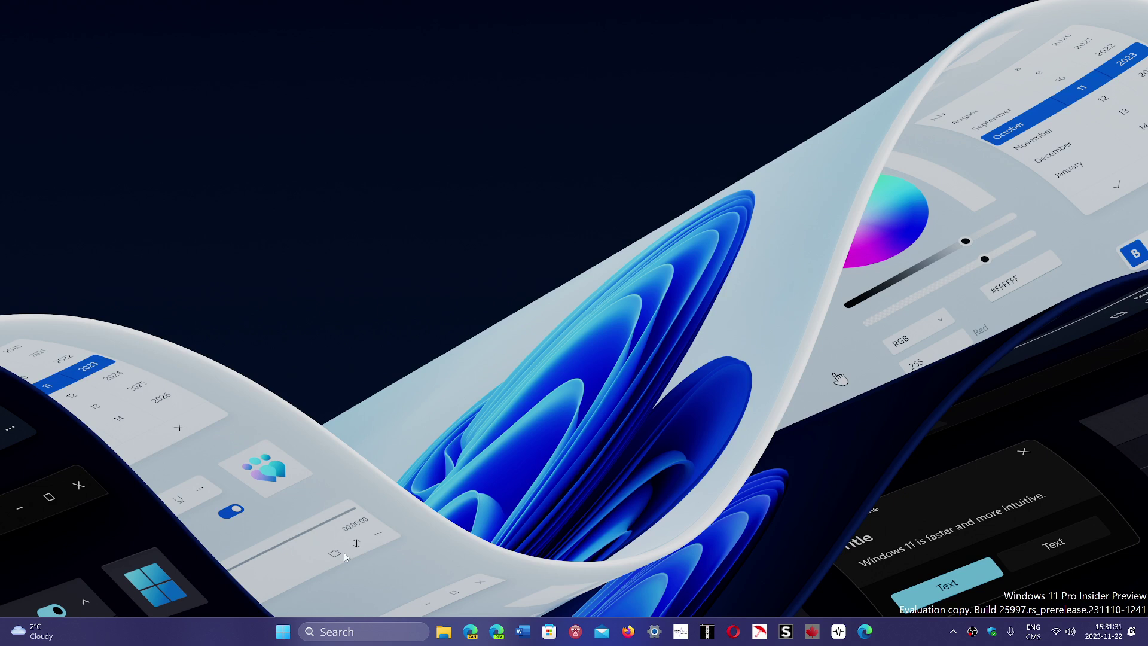
# - Launch the Settings app from the pinned tiles in the Start menu
pyautogui.click(281, 635)
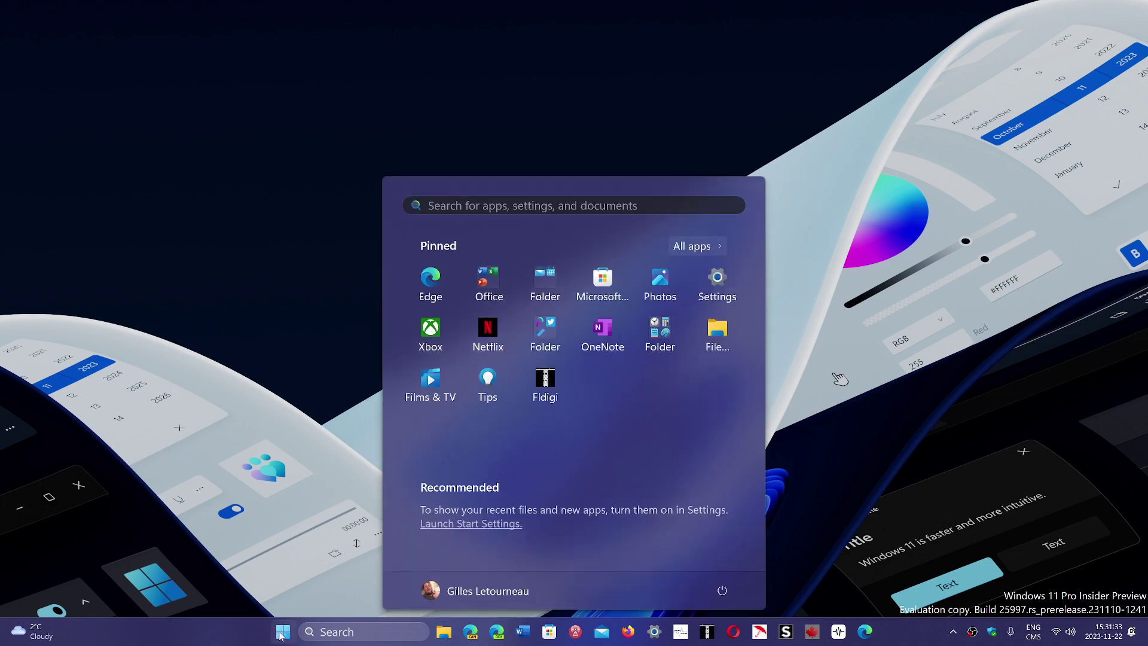
pyautogui.click(716, 276)
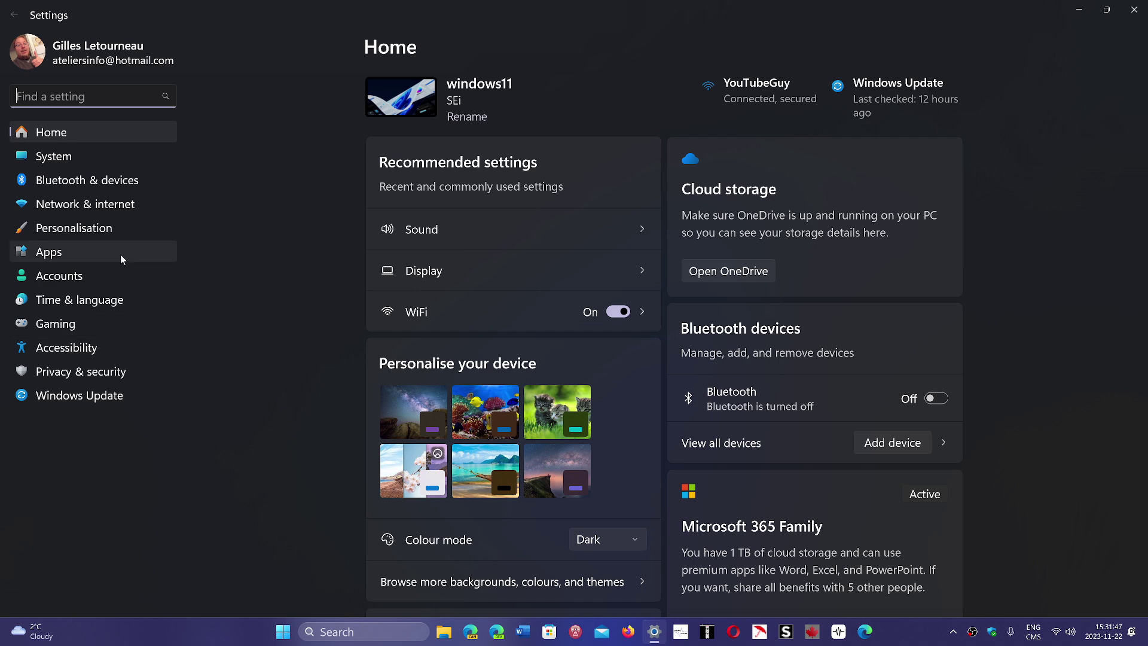
# - Go to Accounts and browse its settings: Your info, Sign-in options, Family
pyautogui.click(103, 274)
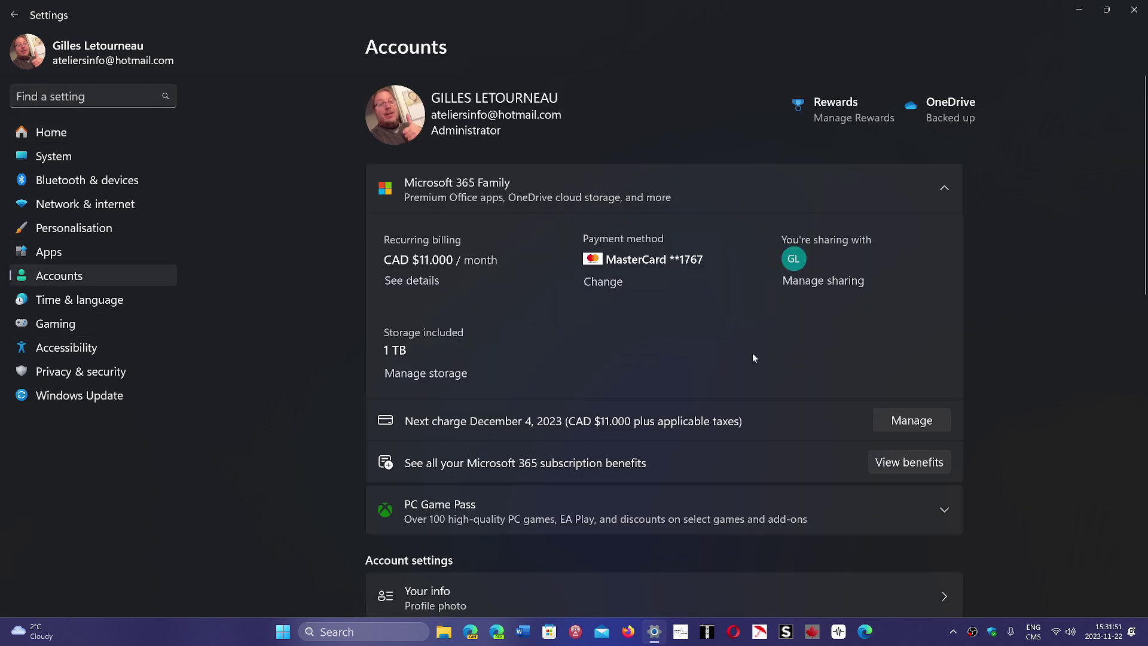
pyautogui.scroll(-10, 752, 353)
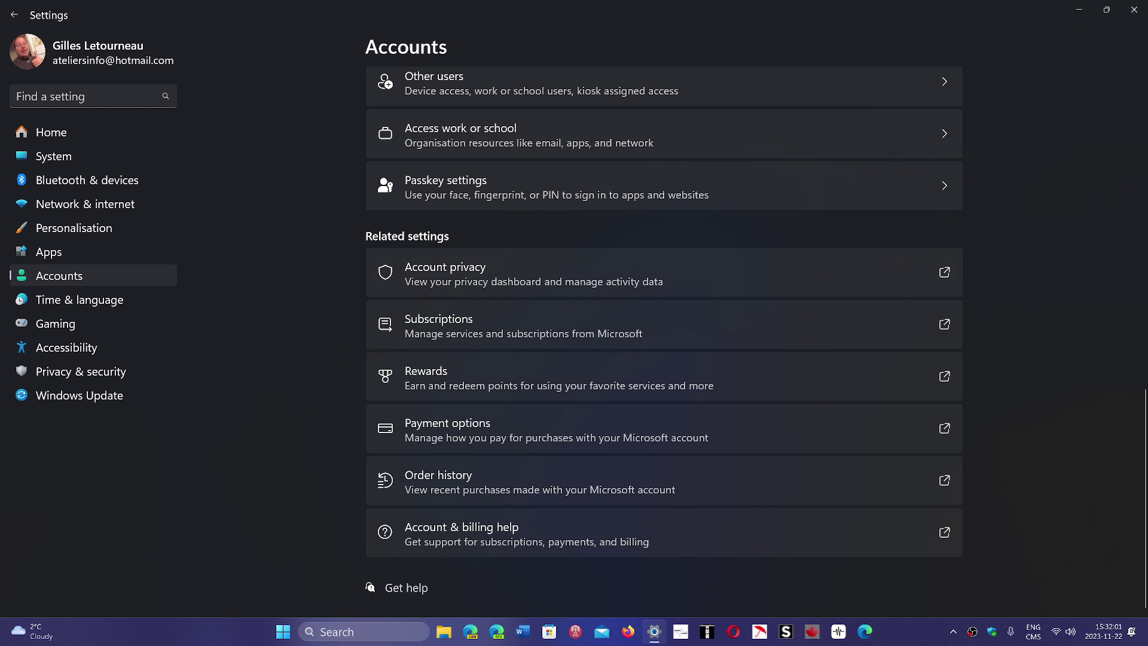
pyautogui.scroll(3, 1145, 369)
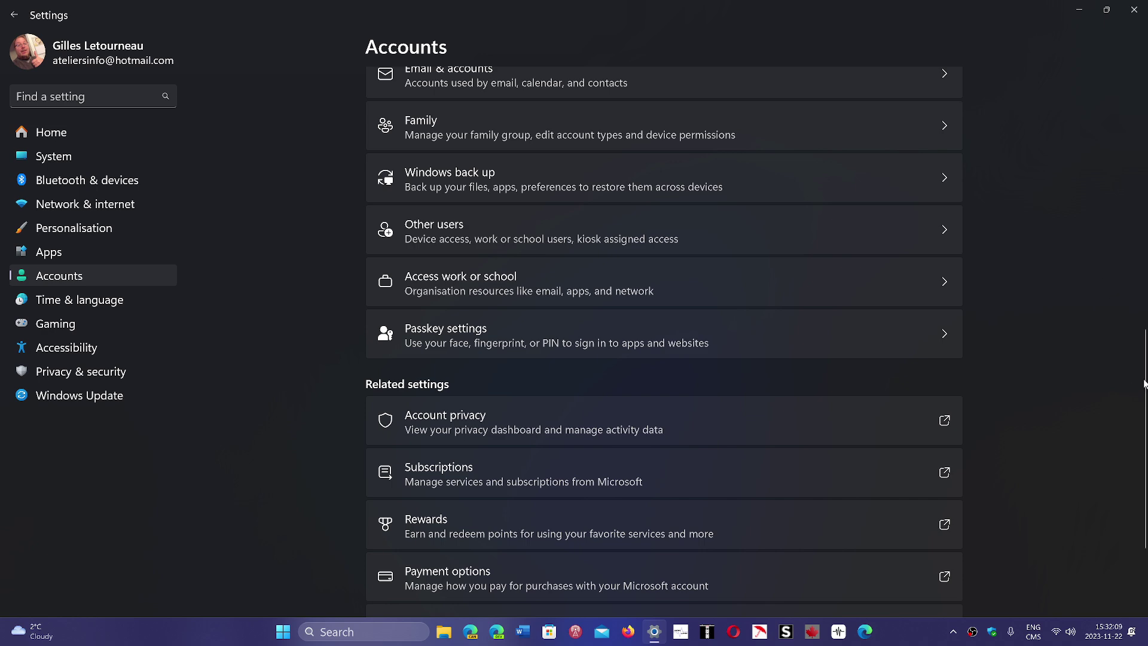
pyautogui.scroll(3, 1146, 372)
pyautogui.moveTo(1147, 373); pyautogui.dragTo(1146, 316)
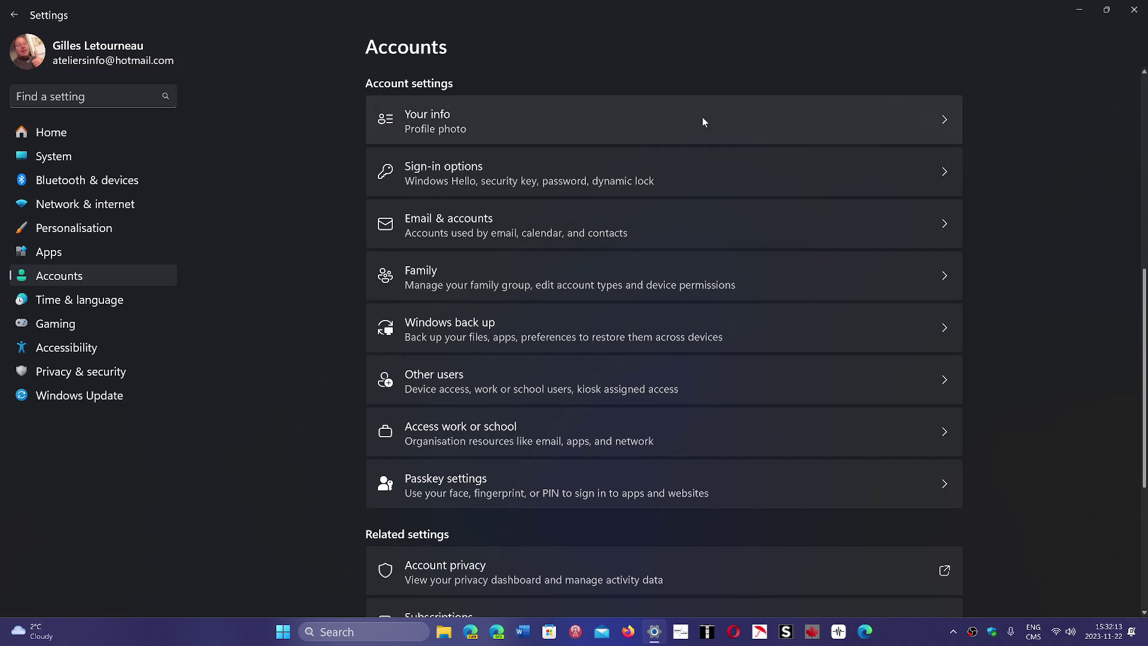
# - Open Sign-in options from the Accounts page
pyautogui.click(658, 176)
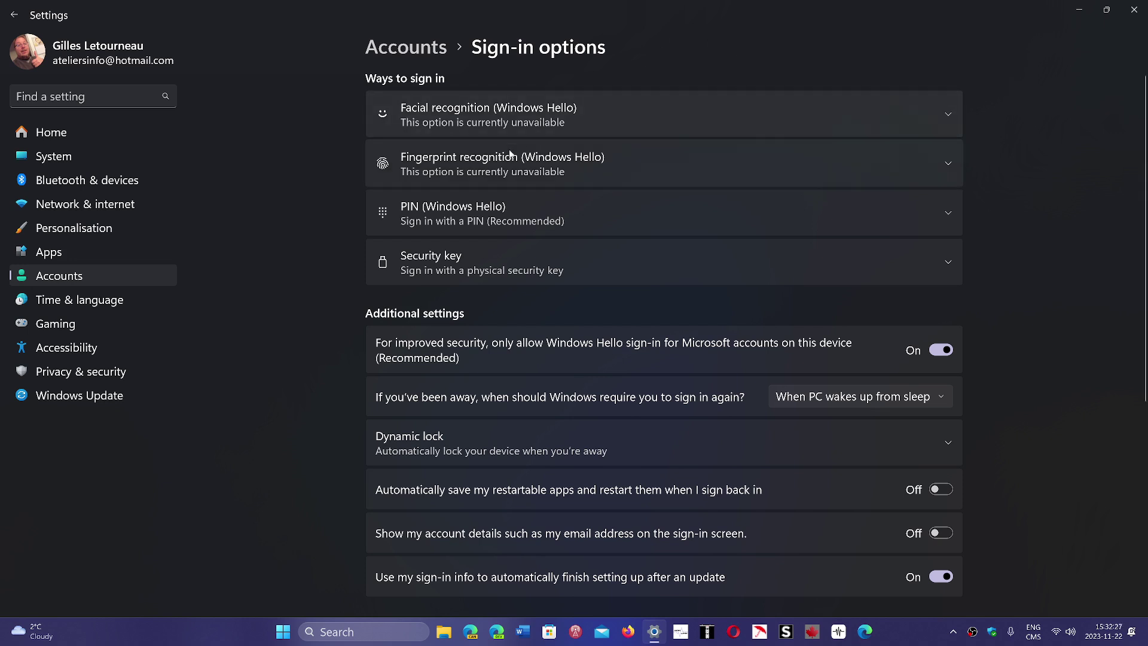
# - Expand Fingerprint recognition (Windows Hello) to see that no compatible scanner exists
pyautogui.click(578, 172)
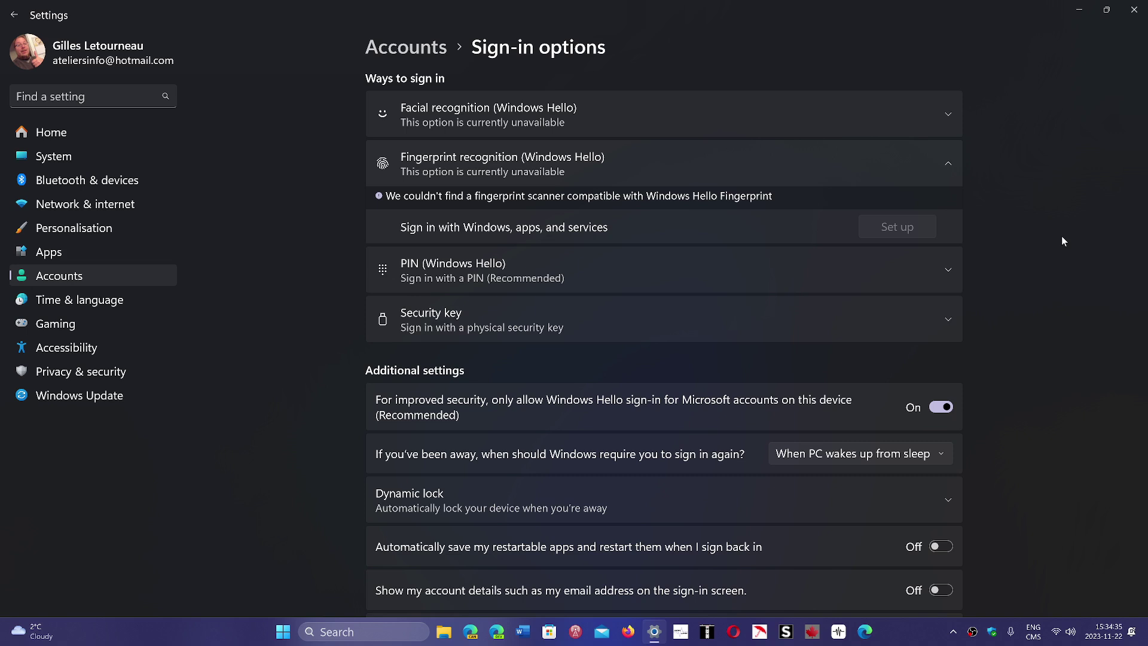
# - Close the Settings window to return to the desktop
pyautogui.click(1135, 10)
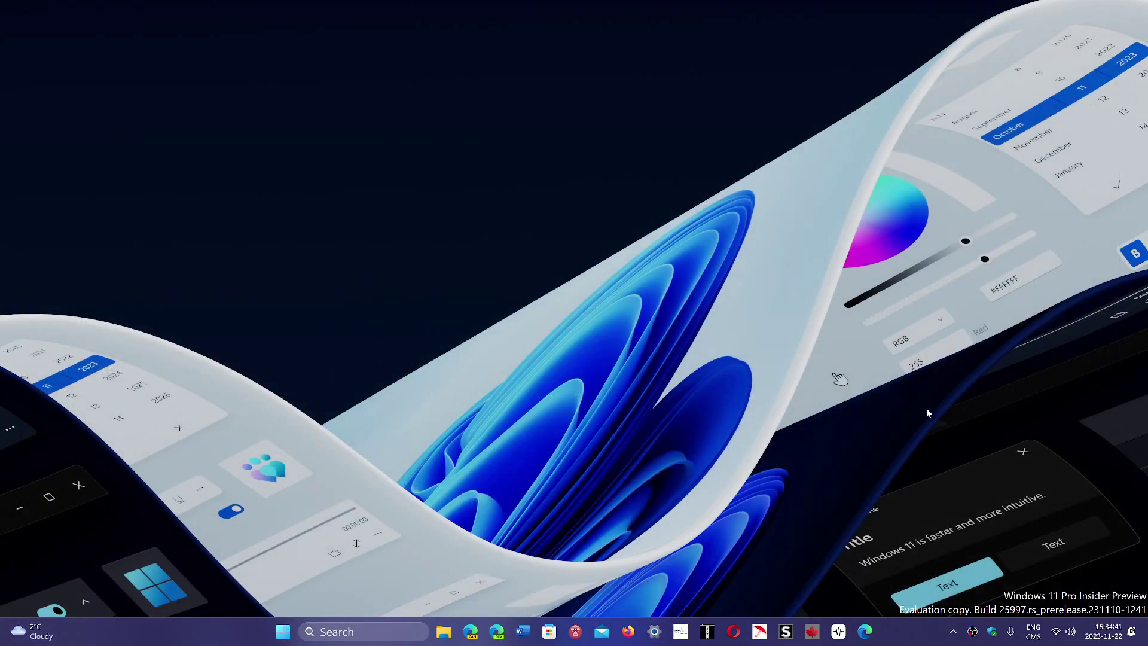